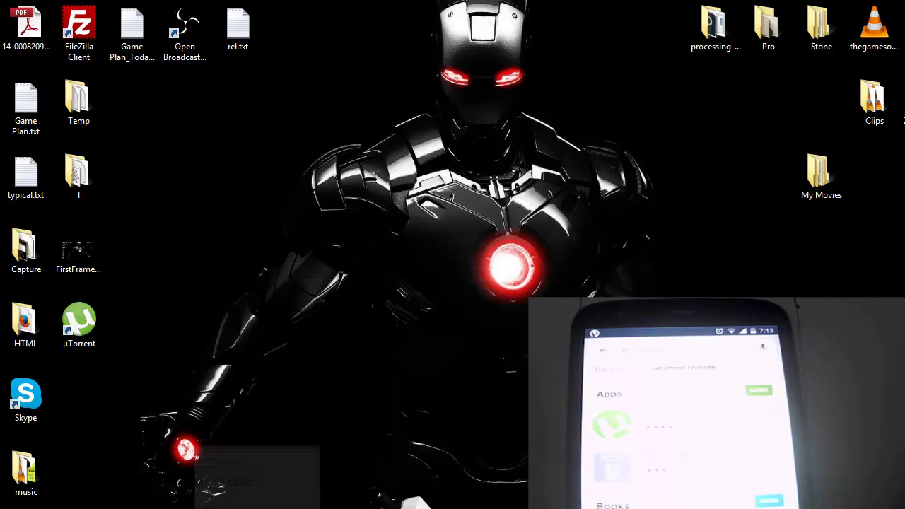
- Read the Game Plan.txt notes, then bring up the µTorrent Remote Play Store page in Firefox
click(268, 477)
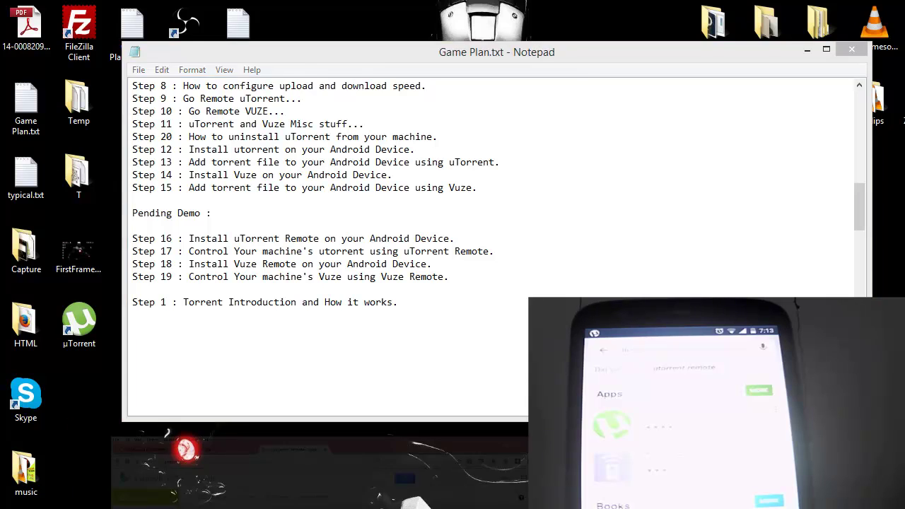
click(318, 478)
scroll(538, 223, down, 4)
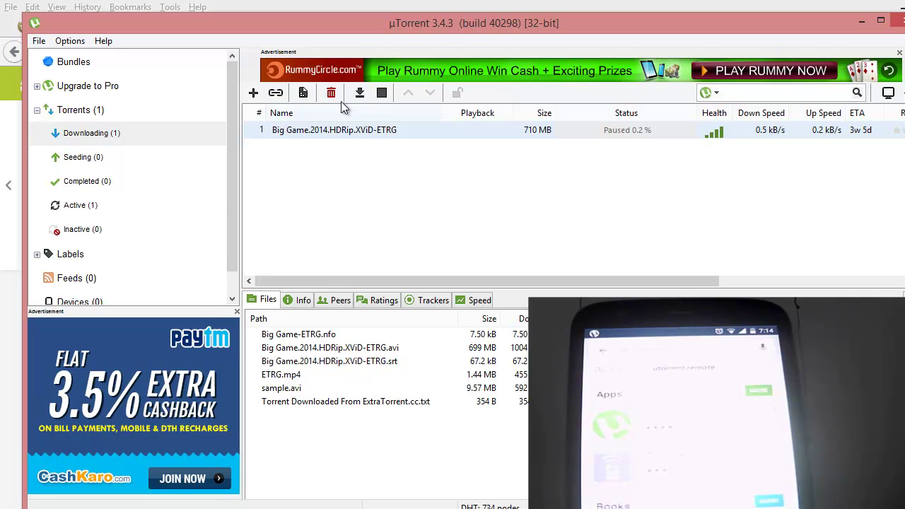
key(alt+Tab)
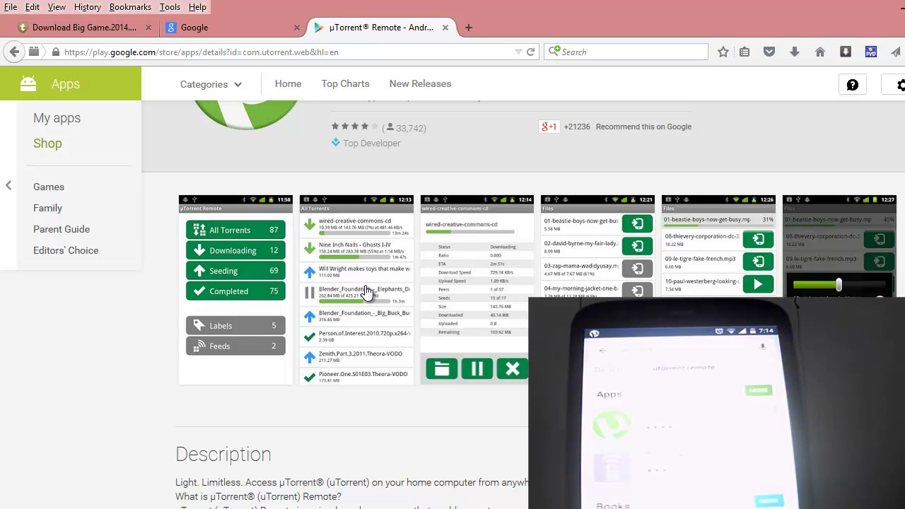
- Scroll up to the µTorrent Remote title showing the Installed button
scroll(365, 292, up, 3)
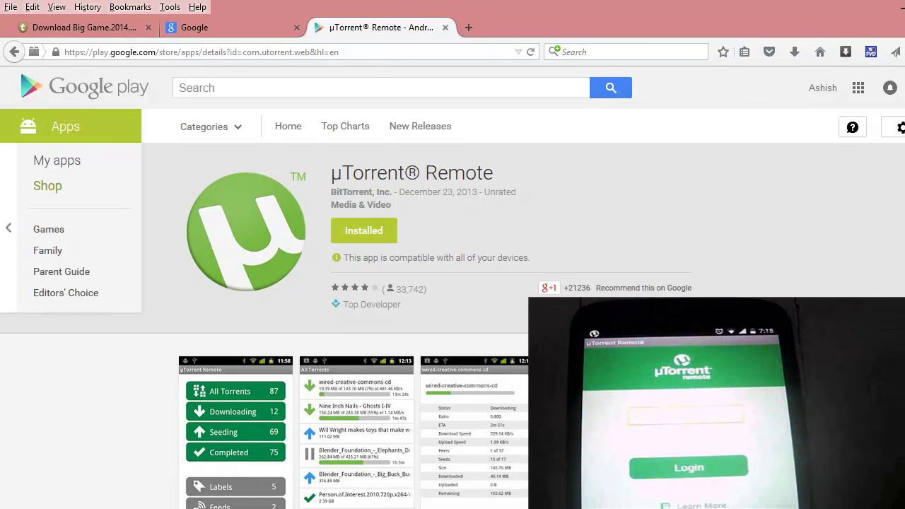
- Bring µTorrent forward and deselect the paused Big Game torrent
key(alt+Tab)
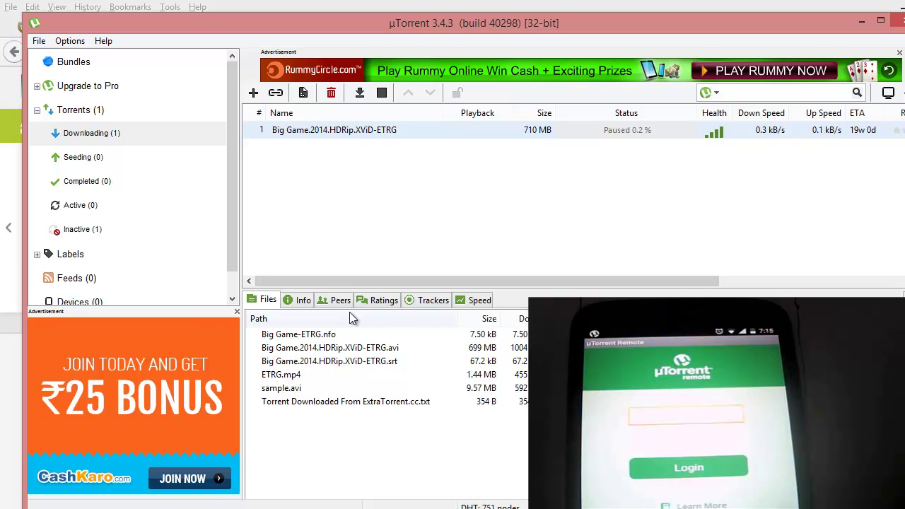
click(401, 207)
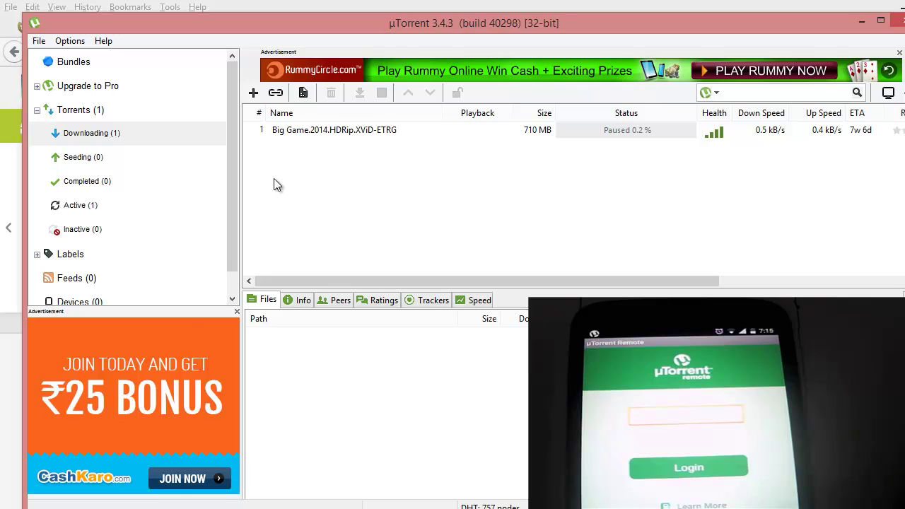
- Open the Remote preferences, showing computer name Ajax123 and status Accessible
click(75, 42)
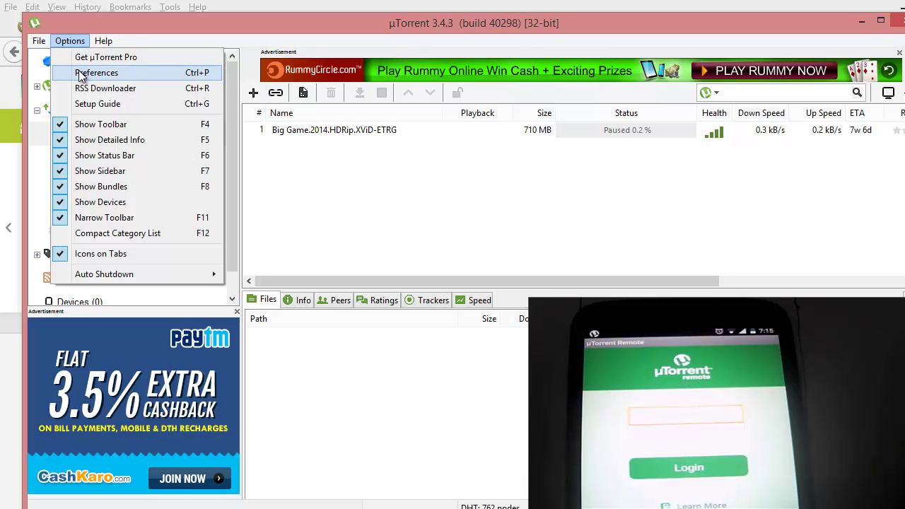
click(81, 74)
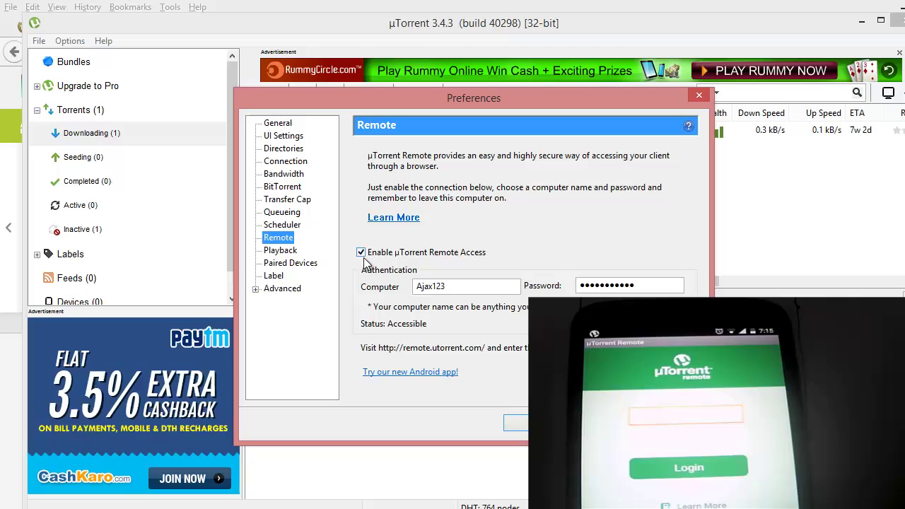
click(469, 288)
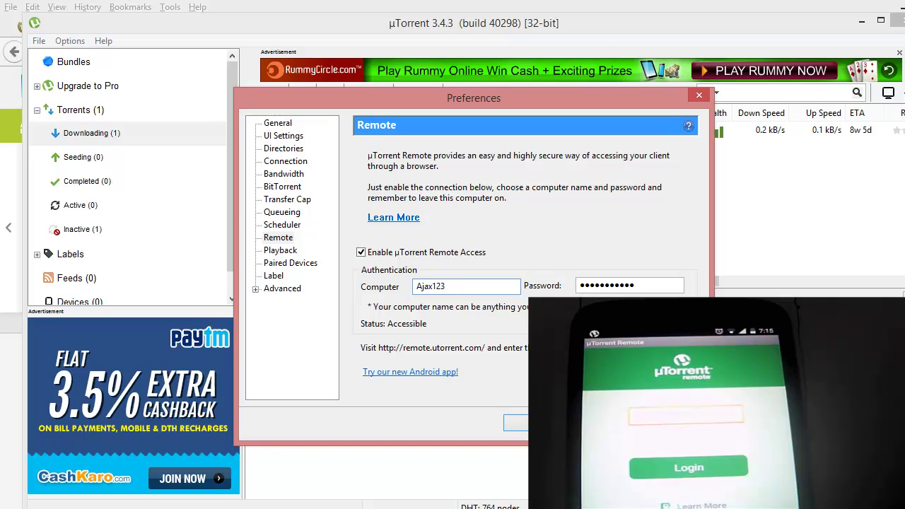
- Clear the stored remote access password and close Preferences
double_click(430, 288)
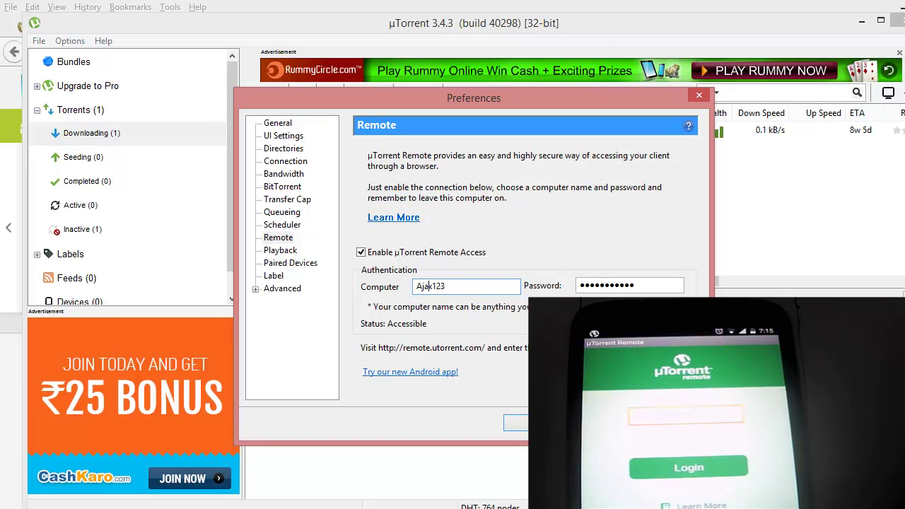
double_click(599, 285)
key(BackSpace)
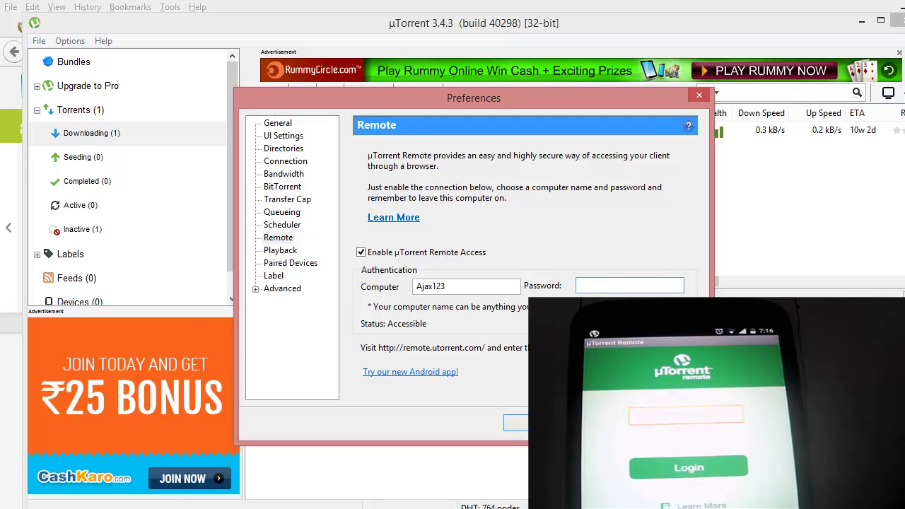
key(Return)
- Recheck remote access enabled for Ajax123 with a password, and save with OK
click(78, 44)
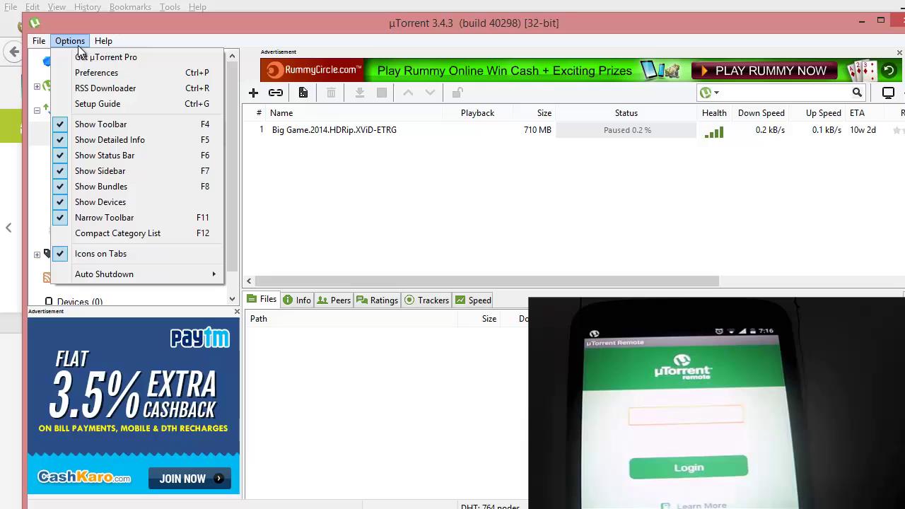
click(97, 73)
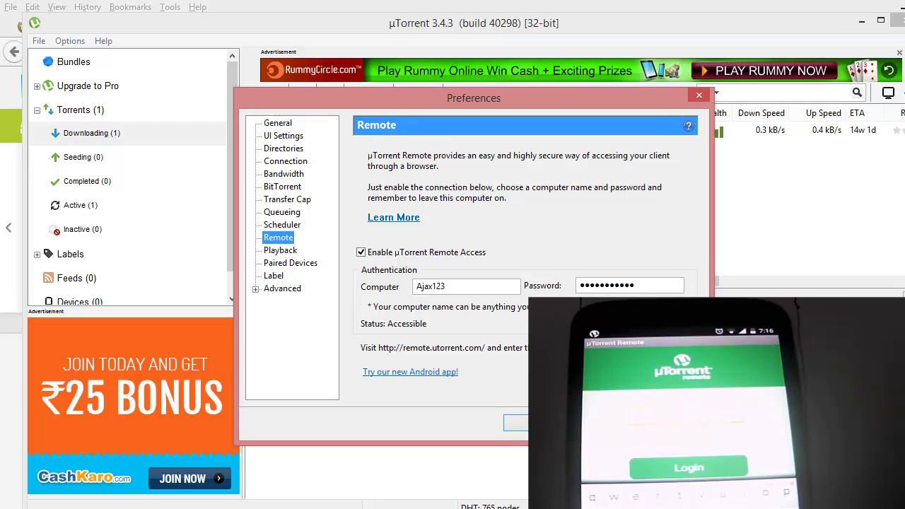
click(514, 423)
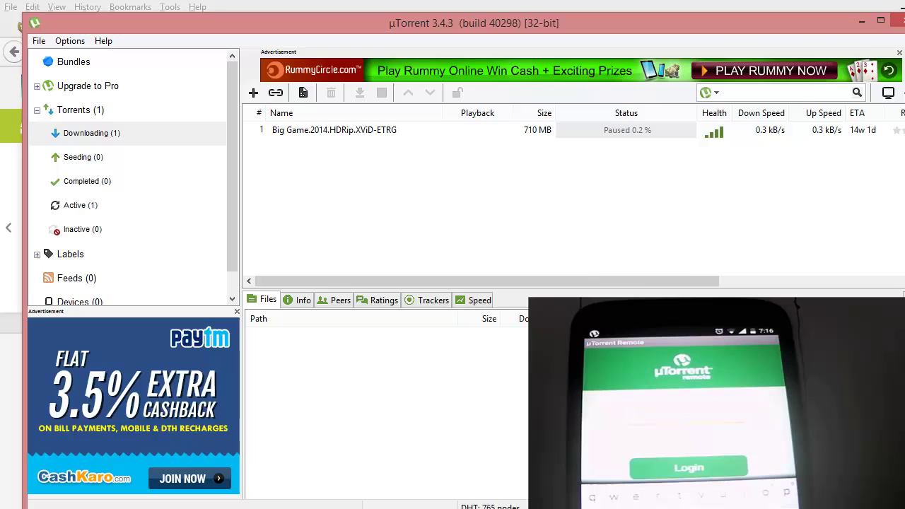
- Browse the µTorrent Remote screenshots on Google Play, then return to µTorrent
scroll(521, 262, down, 2)
scroll(520, 263, down, 4)
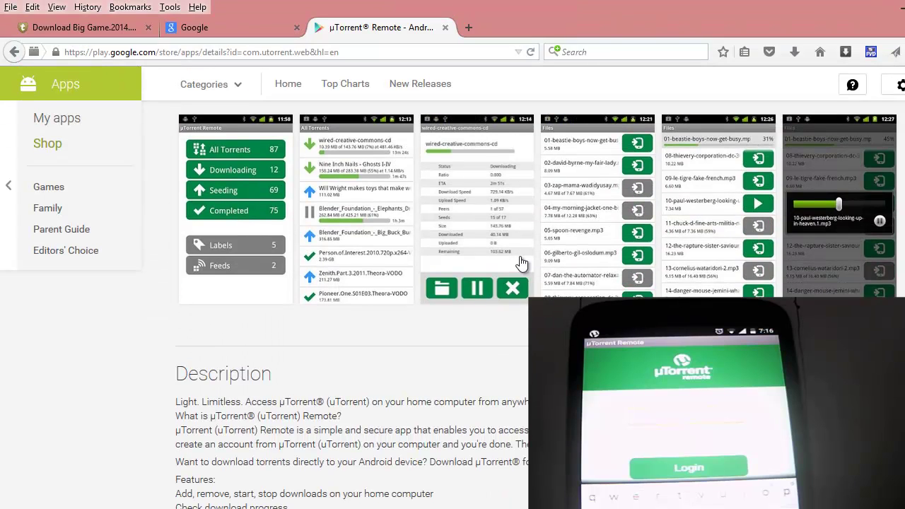
scroll(521, 262, up, 2)
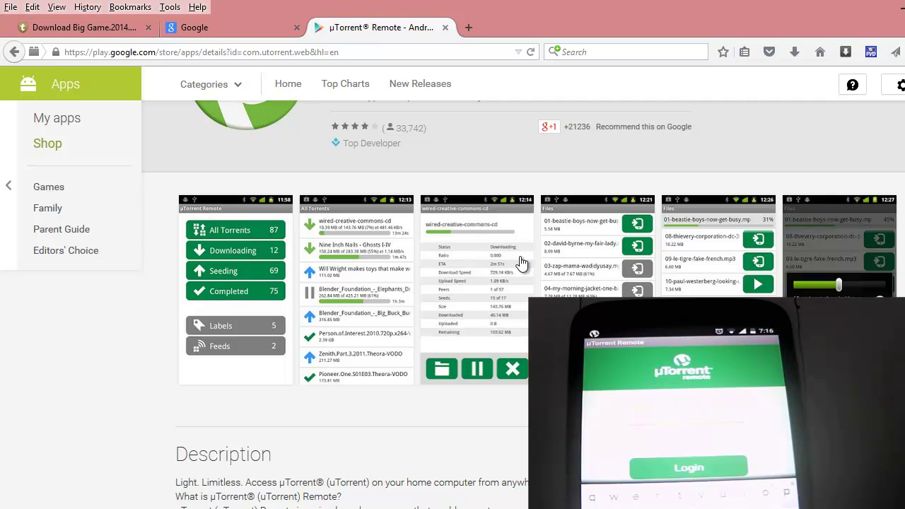
key(alt+Tab)
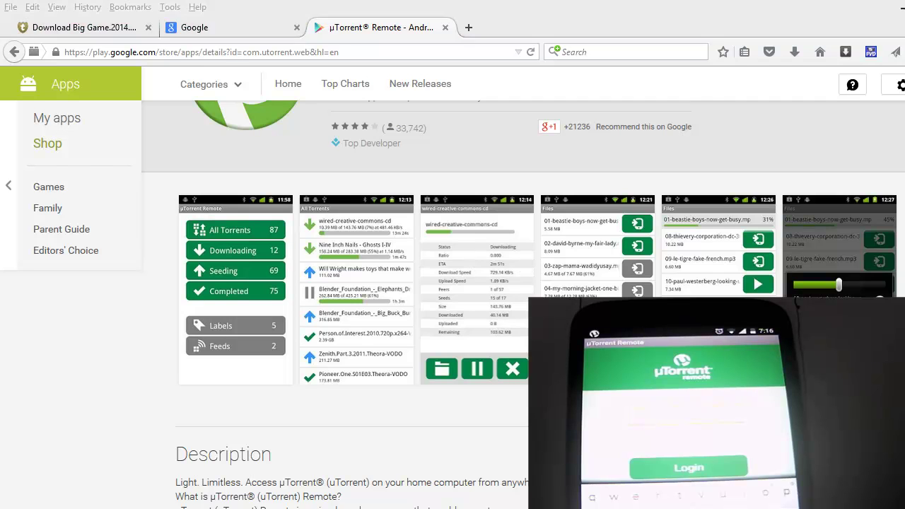
- Confirm remote access is Accessible for Ajax123, close Preferences, and select the Big Game torrent
click(69, 40)
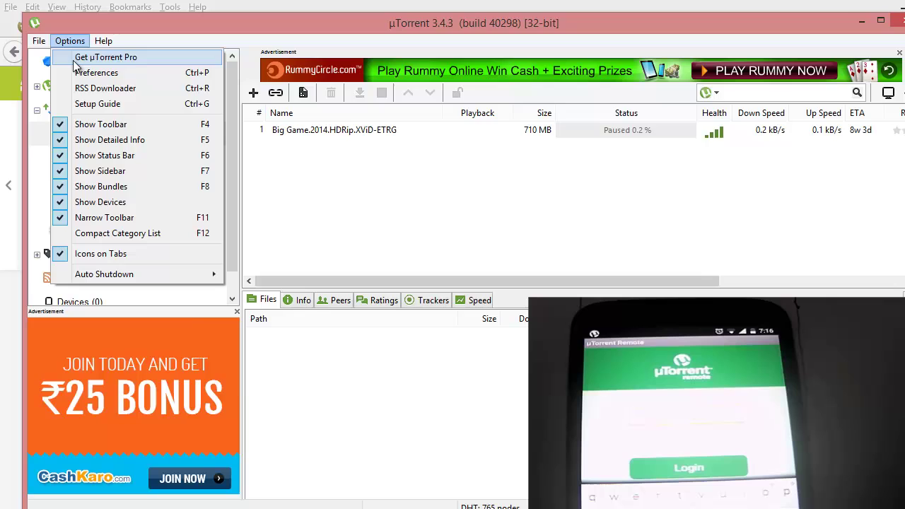
click(75, 72)
click(467, 286)
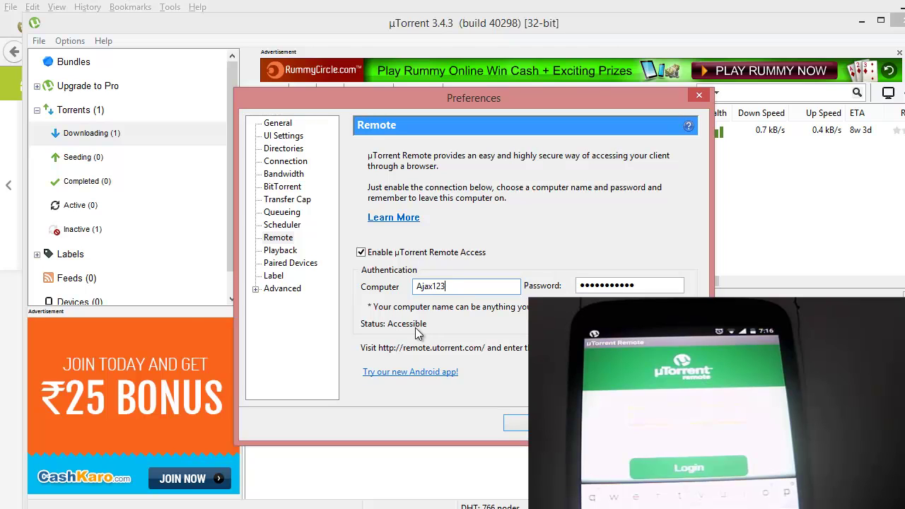
click(509, 428)
click(322, 133)
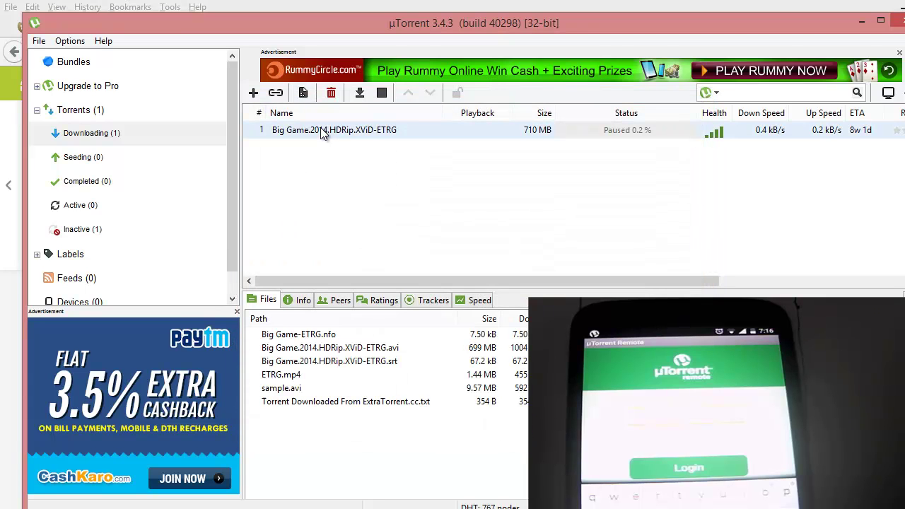